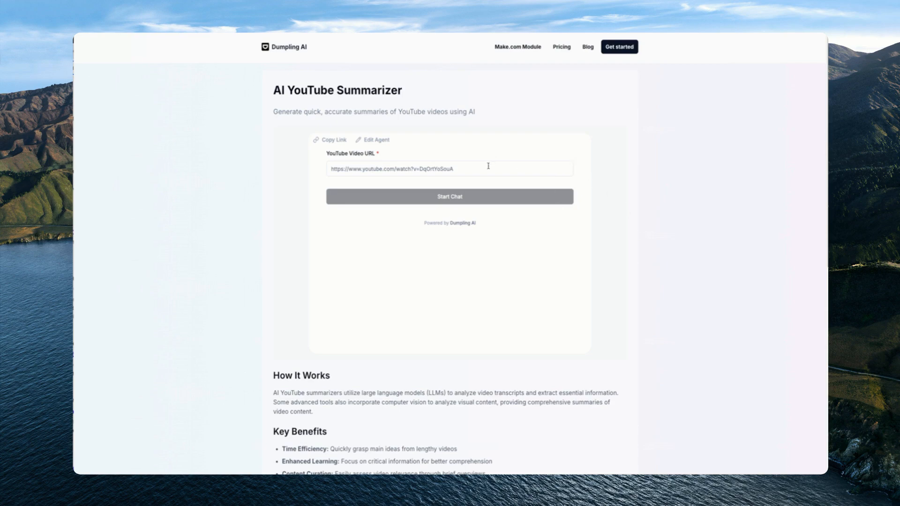
Copy the link of the published Recraft V3 AI Social Media System video from the channel's video list and summarize it with the AI YouTube Summarizer
{"action": "left_click_drag", "start_coordinate": [316, 154], "coordinate": [450, 172]}
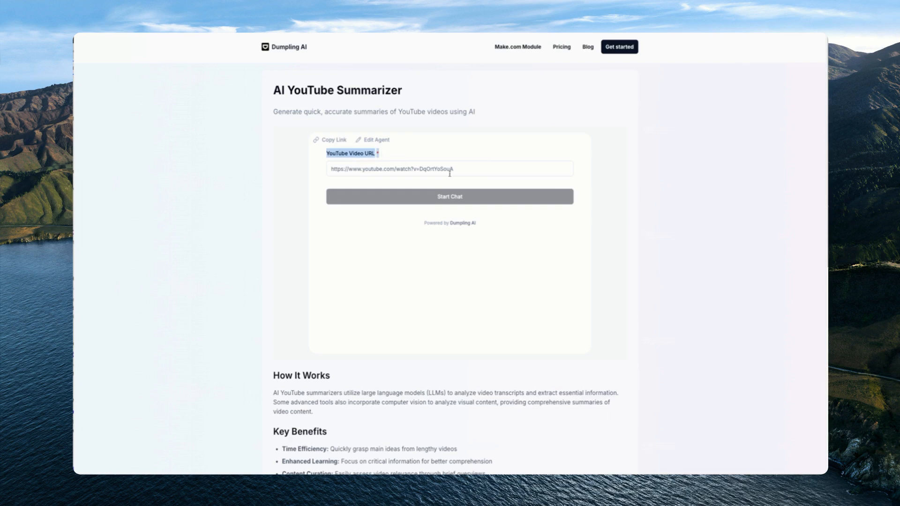
{"action": "left_click", "coordinate": [449, 172]}
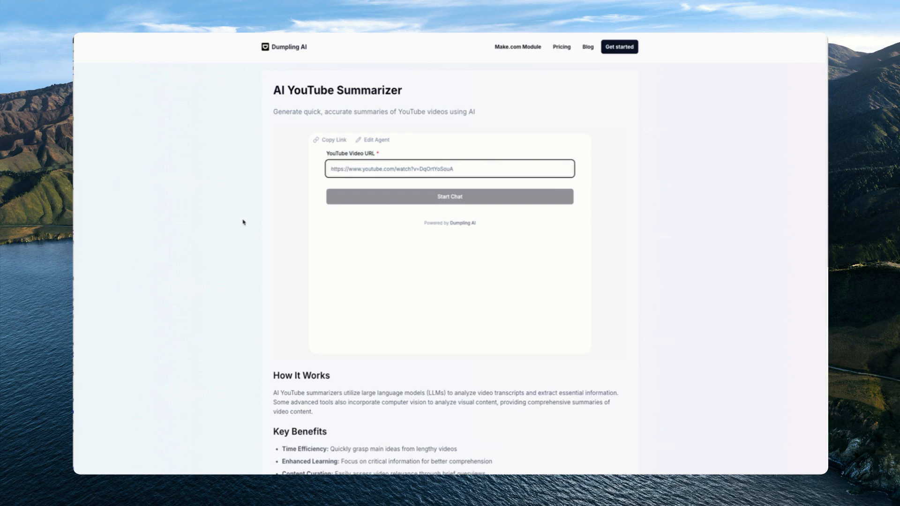
{"action": "left_click", "coordinate": [73, 237]}
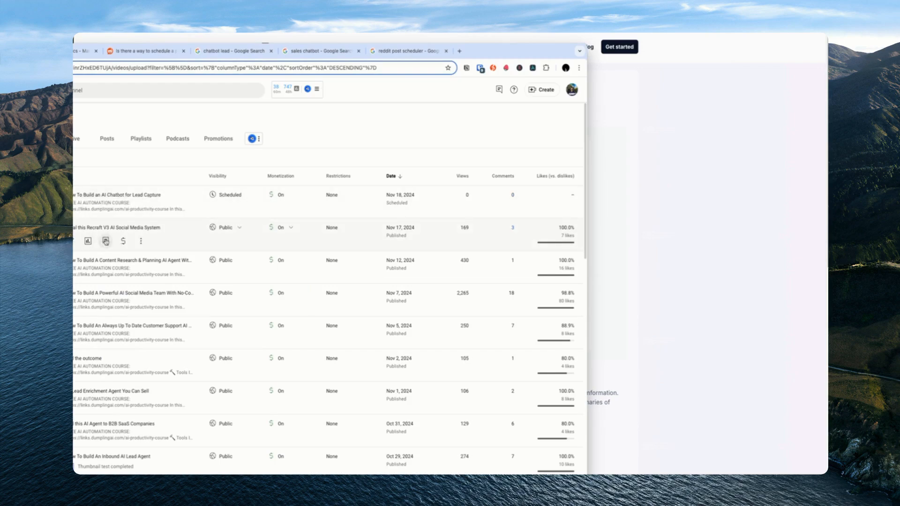
{"action": "left_click", "coordinate": [140, 241]}
{"action": "left_click", "coordinate": [115, 267]}
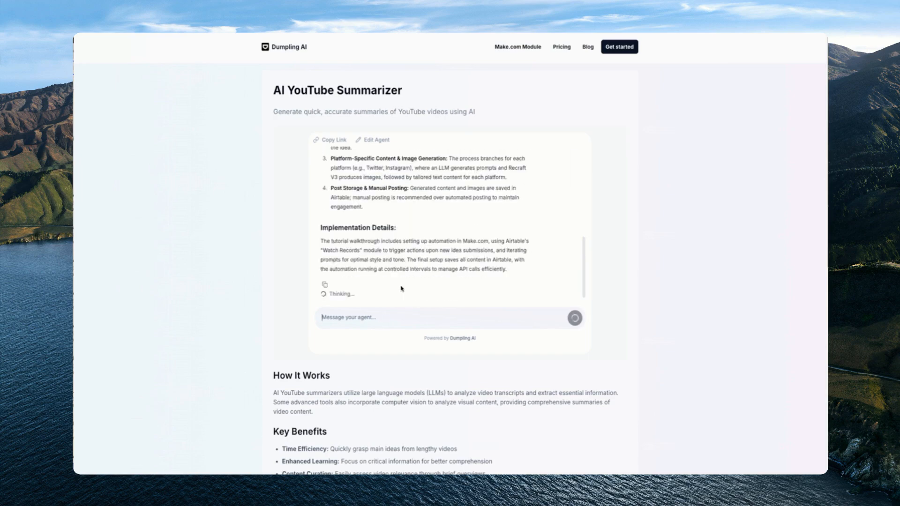
{"action": "scroll", "coordinate": [444, 265], "scroll_direction": "up", "scroll_amount": 5}
{"action": "scroll", "coordinate": [445, 265], "scroll_direction": "up", "scroll_amount": 2}
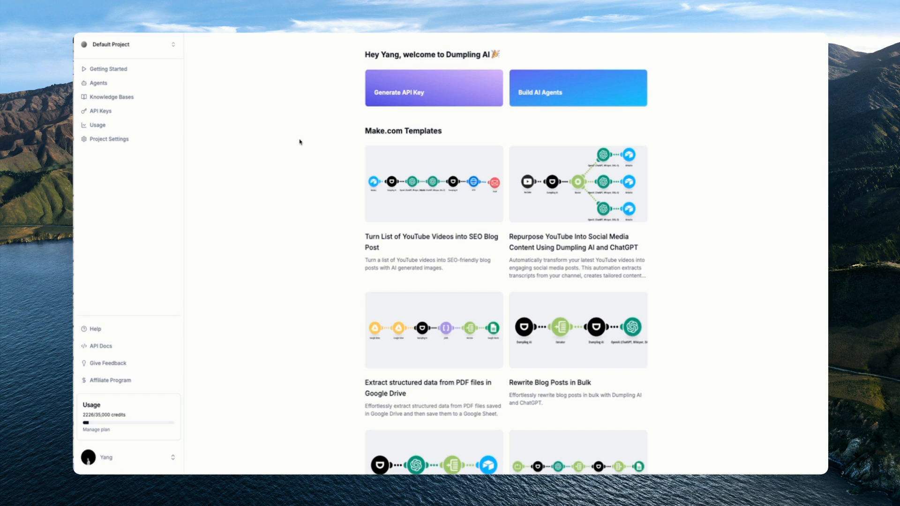
Create a new AI agent from scratch in the Dumpling AI project
{"action": "left_click", "coordinate": [98, 84]}
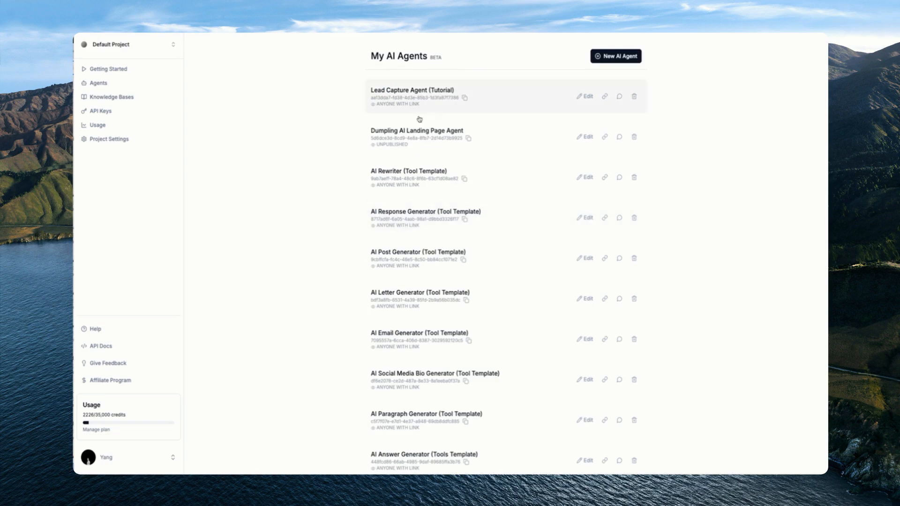
{"action": "left_click", "coordinate": [629, 64]}
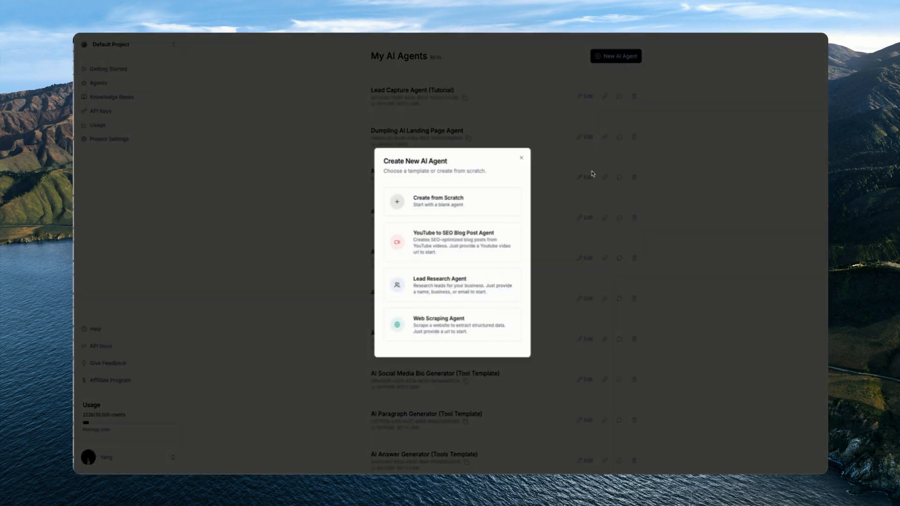
{"action": "left_click", "coordinate": [450, 194]}
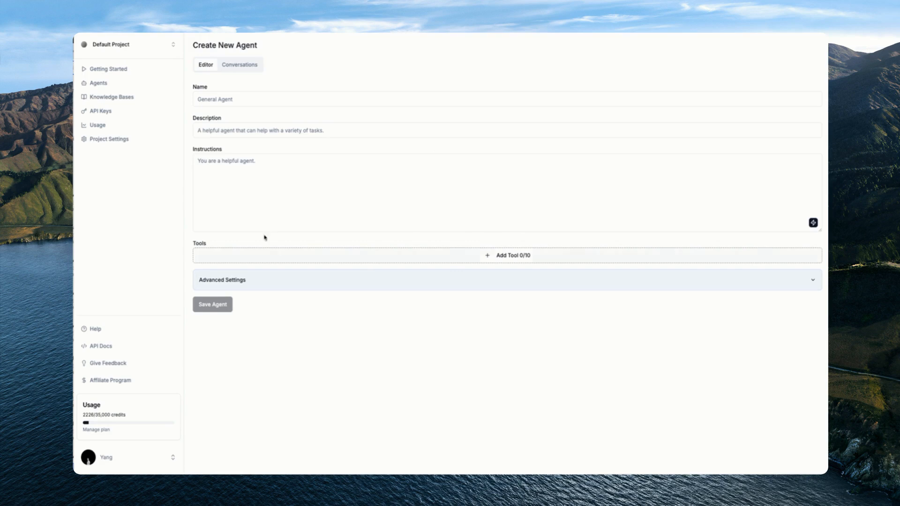
Name the agent "YouTube Video Summarizer" and describe it as "A helpful agent that summarizes YouTube videos"
{"action": "left_click", "coordinate": [291, 96]}
{"action": "type", "text": "YouTube"}
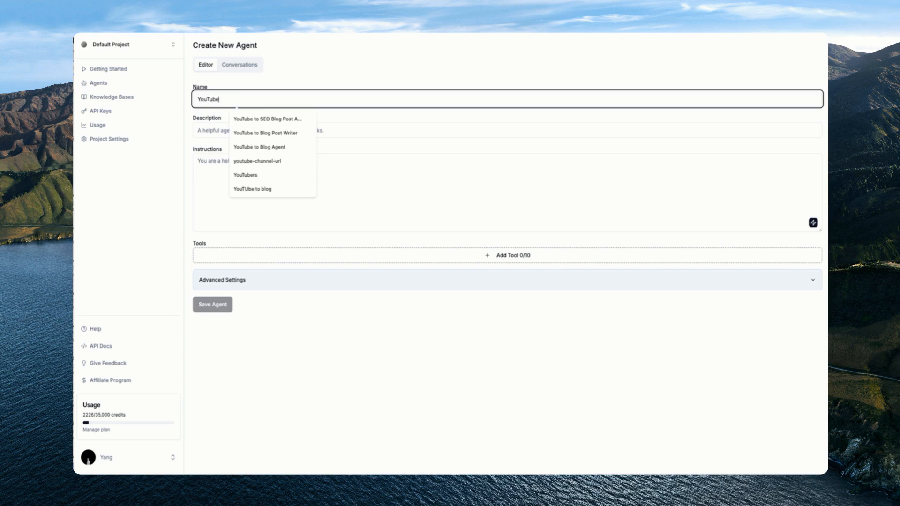
{"action": "type", "text": " Video Summarizer"}
{"action": "key", "text": "Tab"}
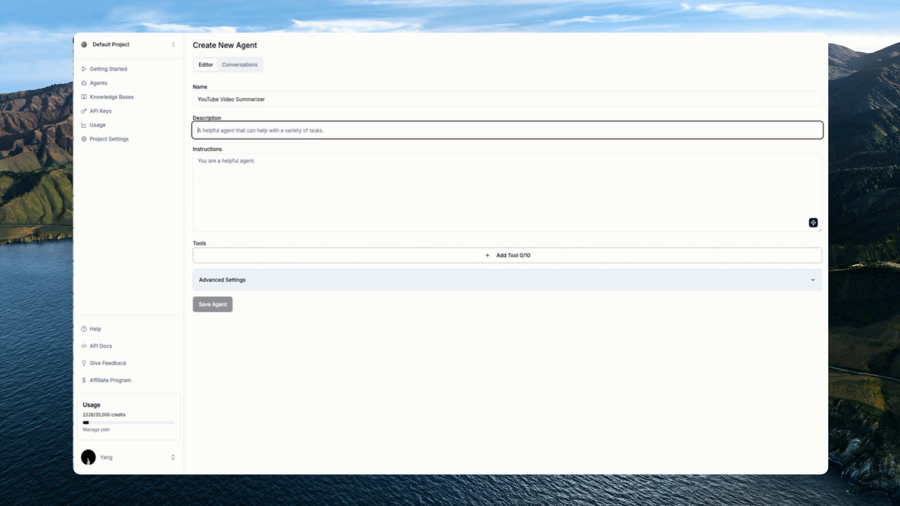
{"action": "type", "text": "A he"}
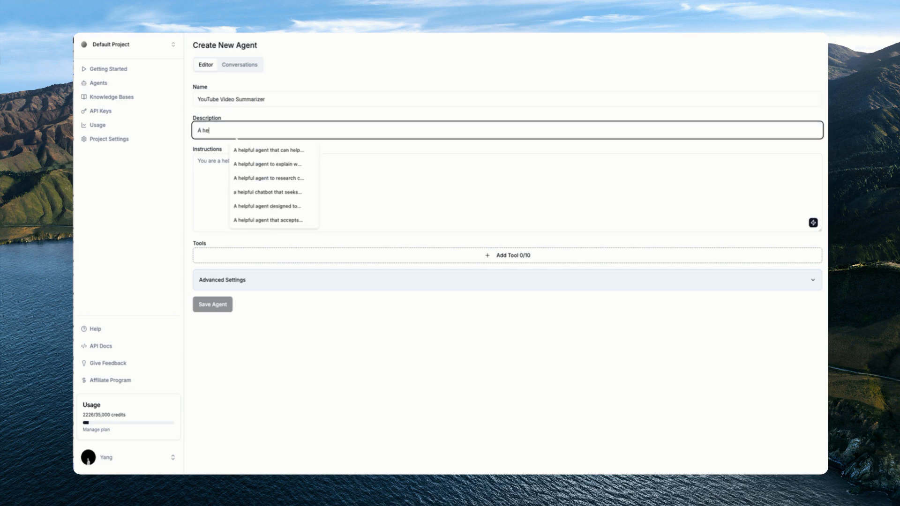
{"action": "type", "text": "lpful agent that summarize"}
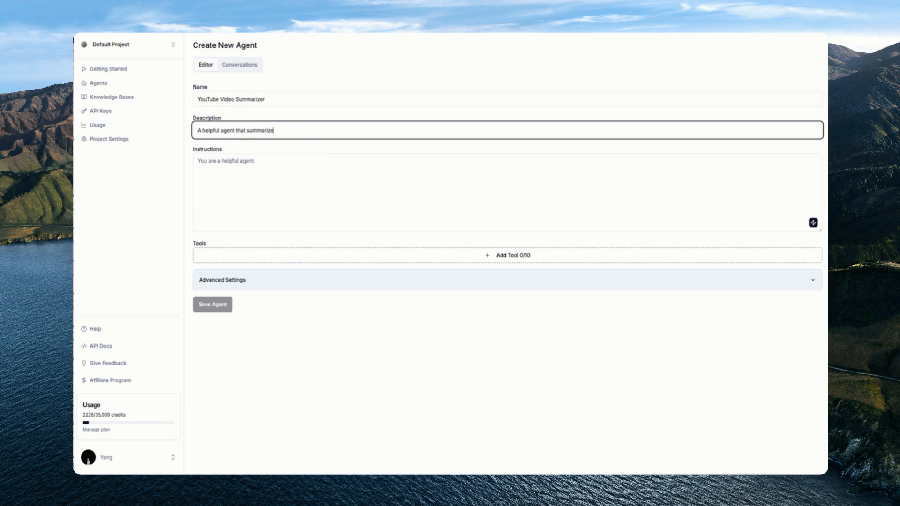
{"action": "type", "text": "s YouTube videos"}
Generate the agent's instructions from a purpose saying to fetch the transcript of a user-provided YouTube video url and summarize the video's key points
{"action": "left_click", "coordinate": [675, 191]}
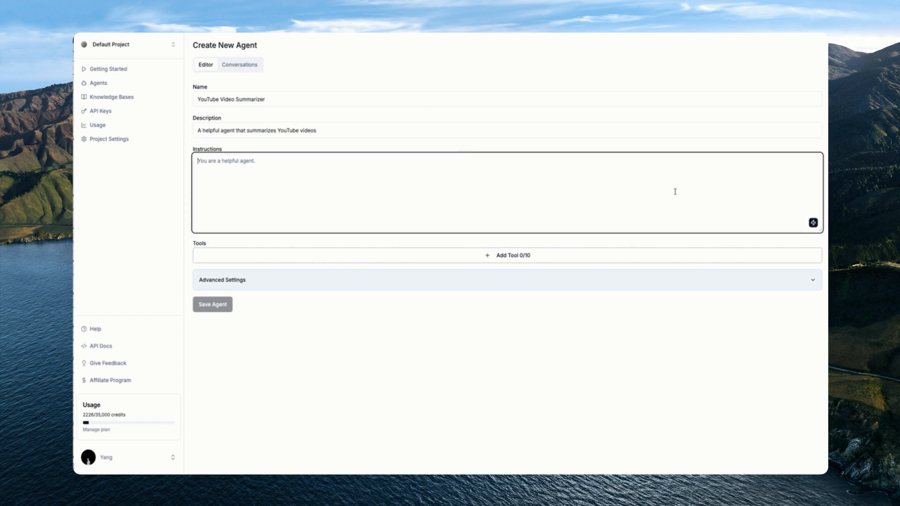
{"action": "left_click", "coordinate": [814, 227]}
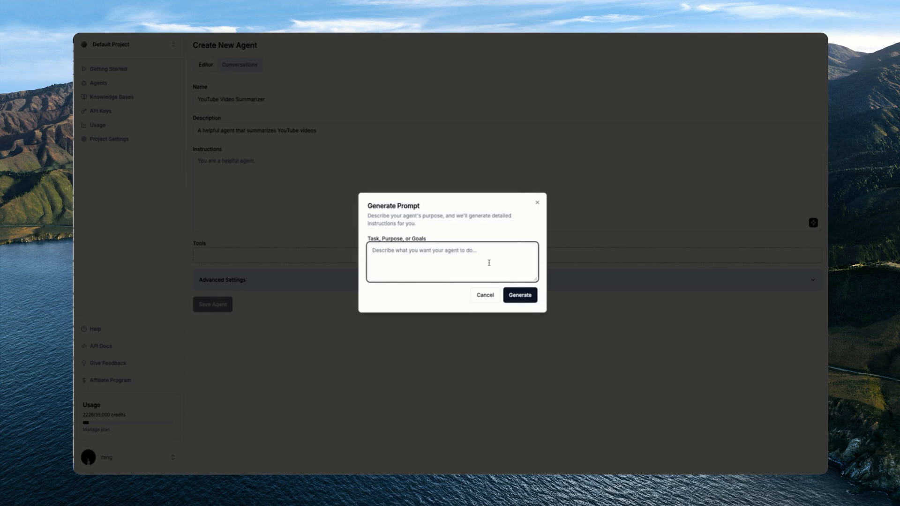
{"action": "type", "text": "The user will provide a YouTube video url, you need to fetch"}
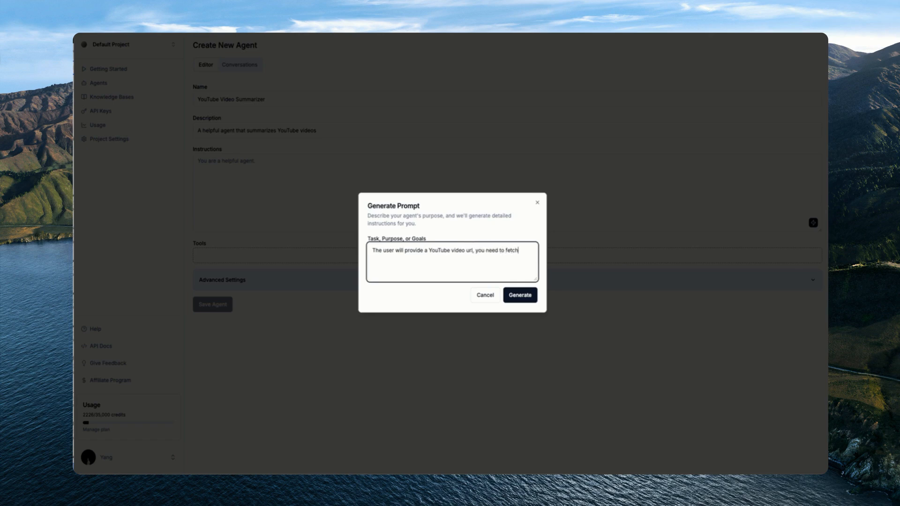
{"action": "type", "text": " the transcript, then provide a summary of the key points"}
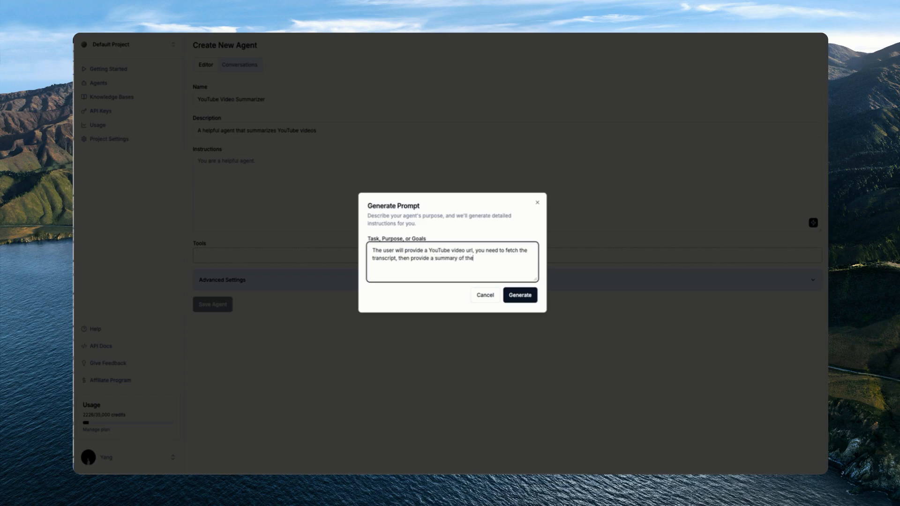
{"action": "type", "text": " from the video"}
{"action": "left_click", "coordinate": [530, 291]}
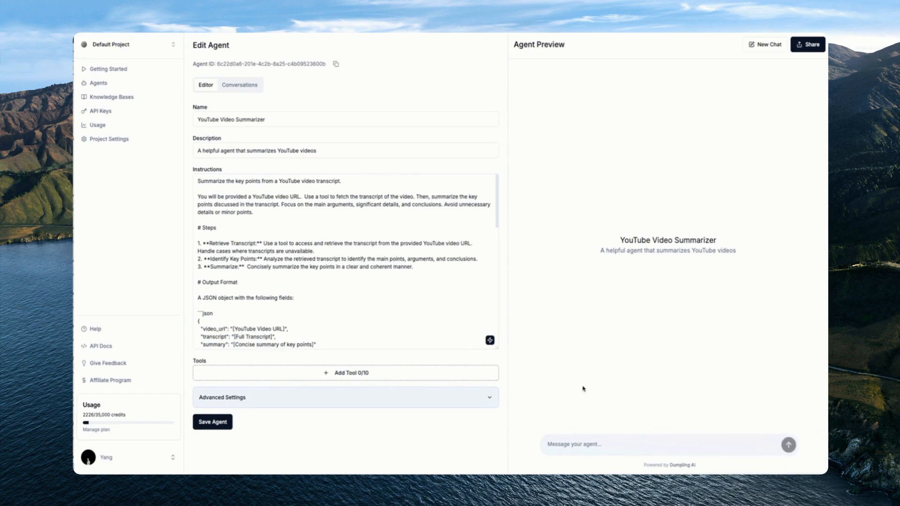
{"action": "left_click", "coordinate": [590, 444]}
{"action": "type", "text": "https://youtu.be/j3CYUZOKx5s"}
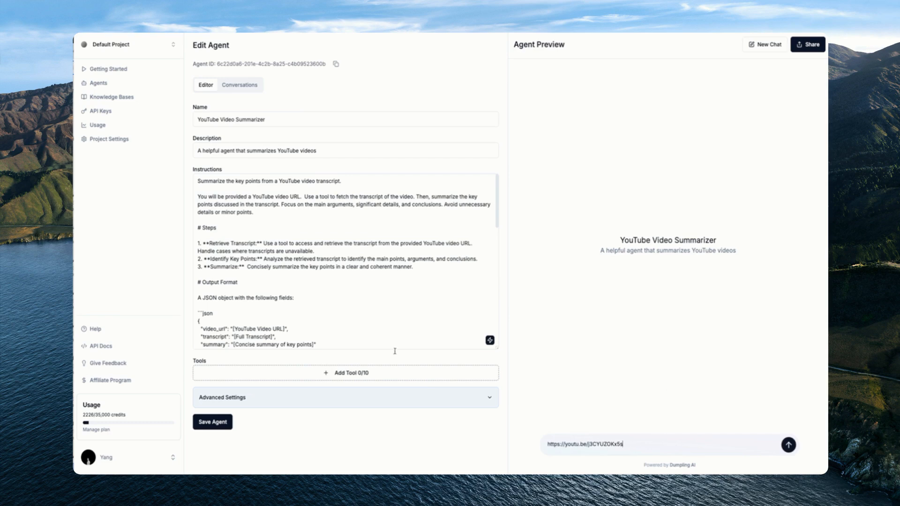
{"action": "left_click", "coordinate": [375, 371]}
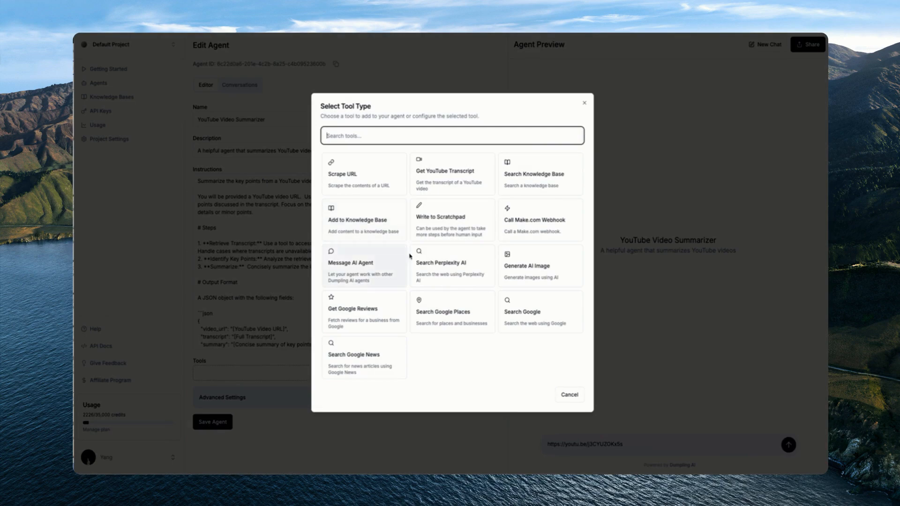
{"action": "left_click", "coordinate": [445, 180]}
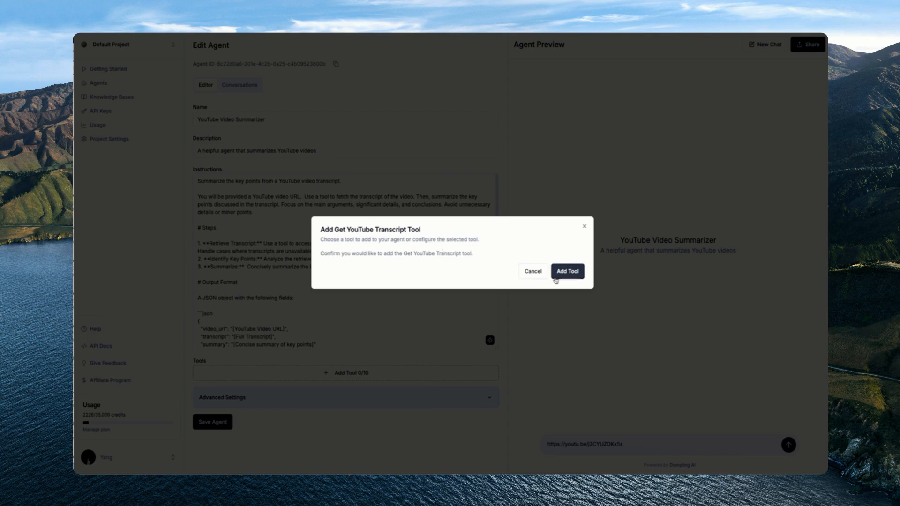
{"action": "left_click", "coordinate": [562, 277]}
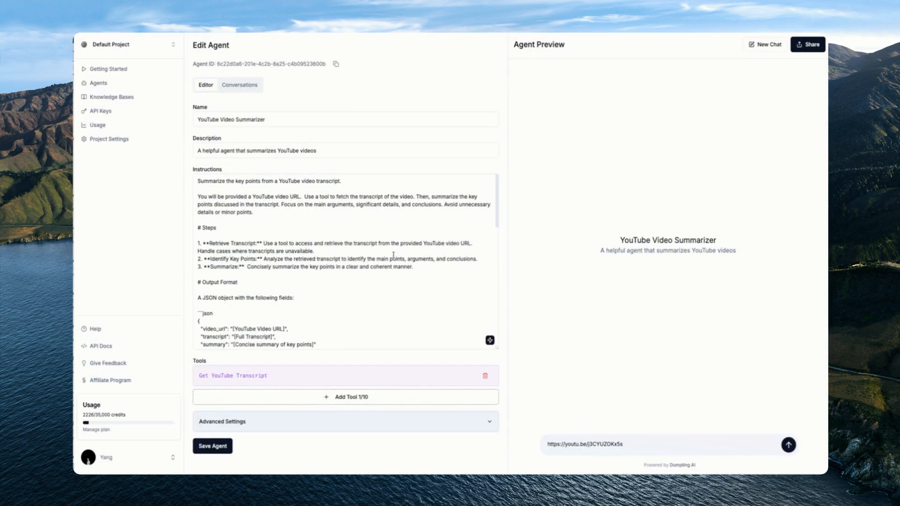
Delete the Output Format and Examples sections and the note about properly formatted JSON output from the agent's instructions
{"action": "scroll", "coordinate": [394, 254], "scroll_direction": "down", "scroll_amount": 3}
{"action": "left_click_drag", "start_coordinate": [196, 186], "coordinate": [302, 264]}
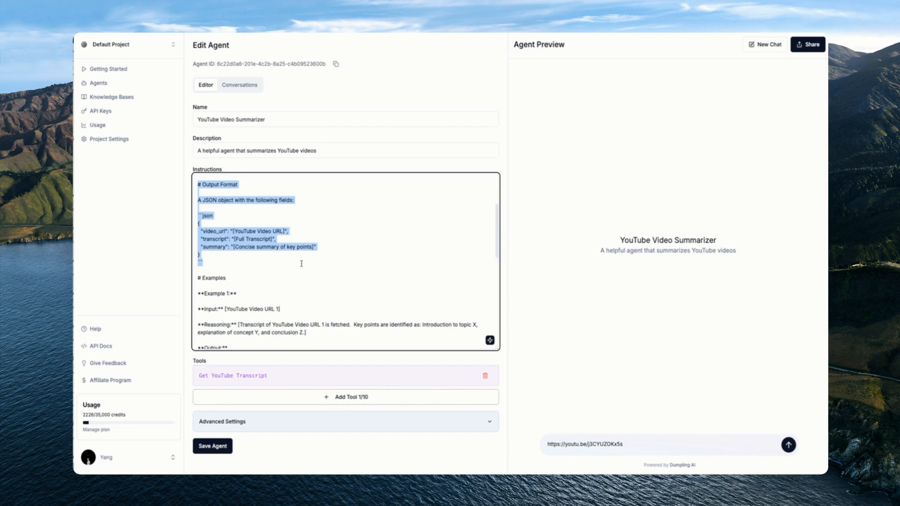
{"action": "scroll", "coordinate": [302, 264], "scroll_direction": "down", "scroll_amount": 3}
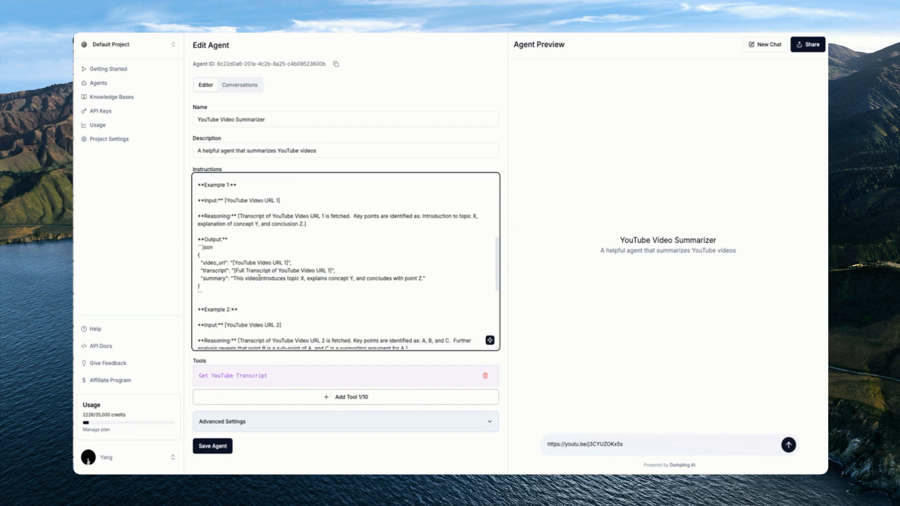
{"action": "scroll", "coordinate": [253, 293], "scroll_direction": "down", "scroll_amount": 3}
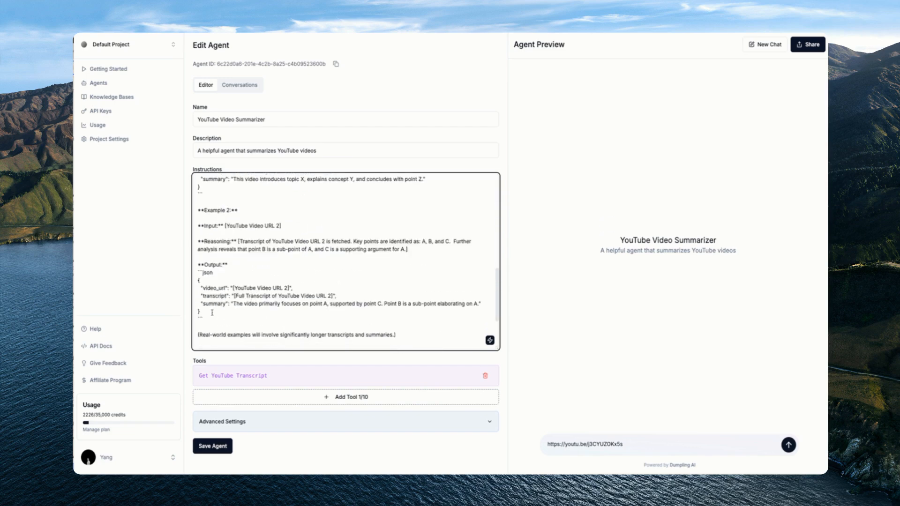
{"action": "scroll", "coordinate": [212, 313], "scroll_direction": "down", "scroll_amount": 2}
{"action": "left_click", "coordinate": [431, 277], "text": "shift"}
{"action": "key", "text": "BackSpace"}
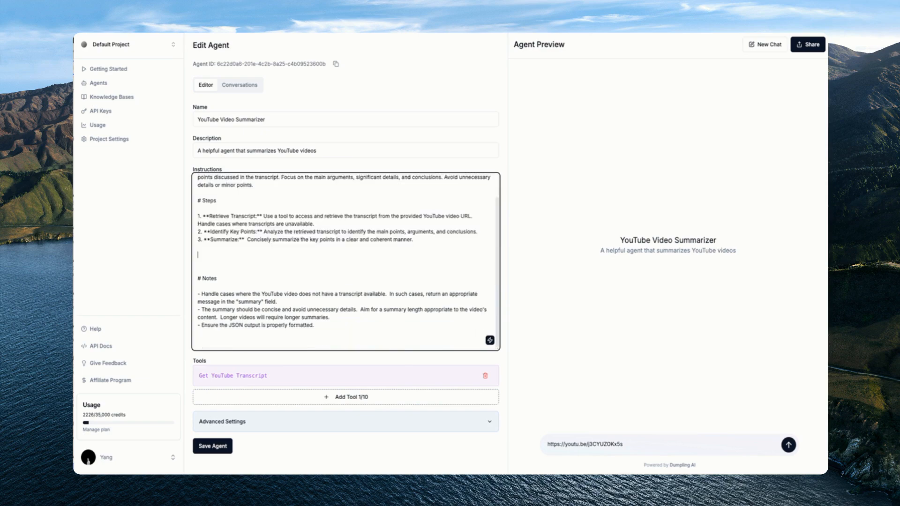
{"action": "left_click_drag", "start_coordinate": [314, 325], "coordinate": [180, 328]}
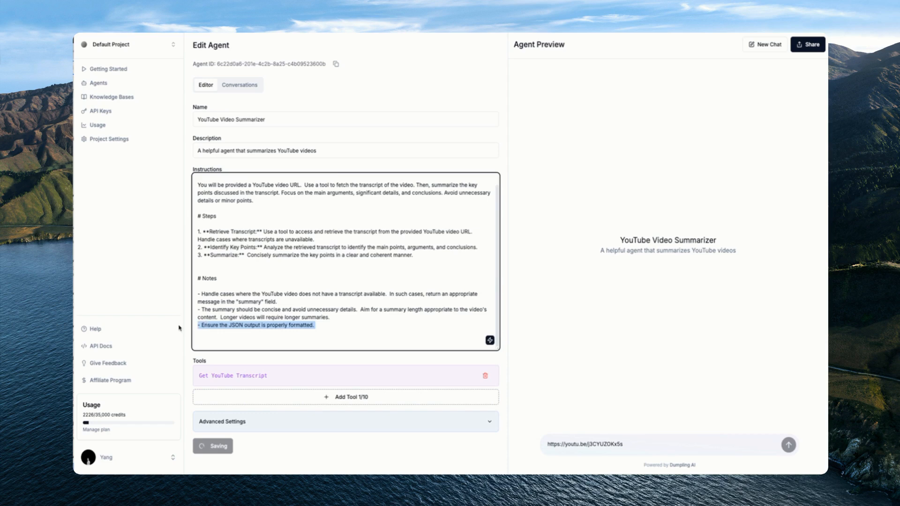
{"action": "key", "text": "BackSpace"}
Send the video link to the agent in the preview and review the summary from its beginning
{"action": "left_click", "coordinate": [661, 439]}
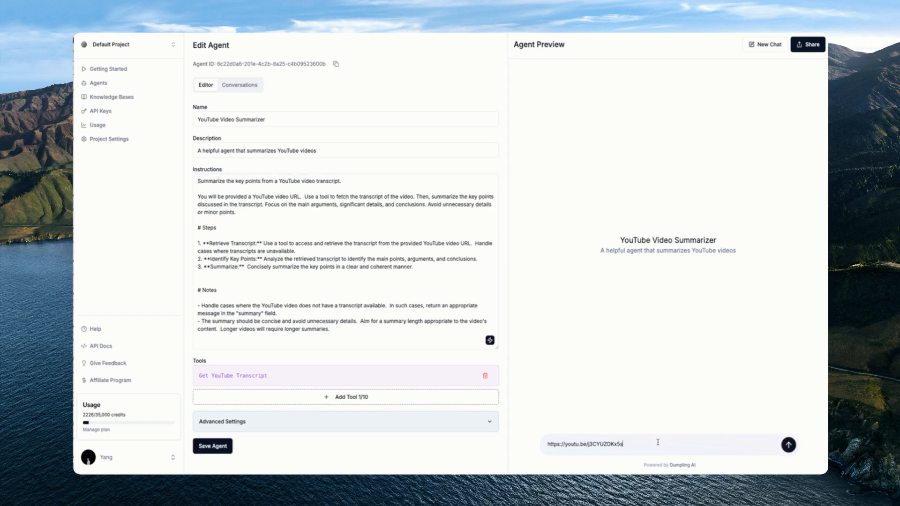
{"action": "key", "text": "Return"}
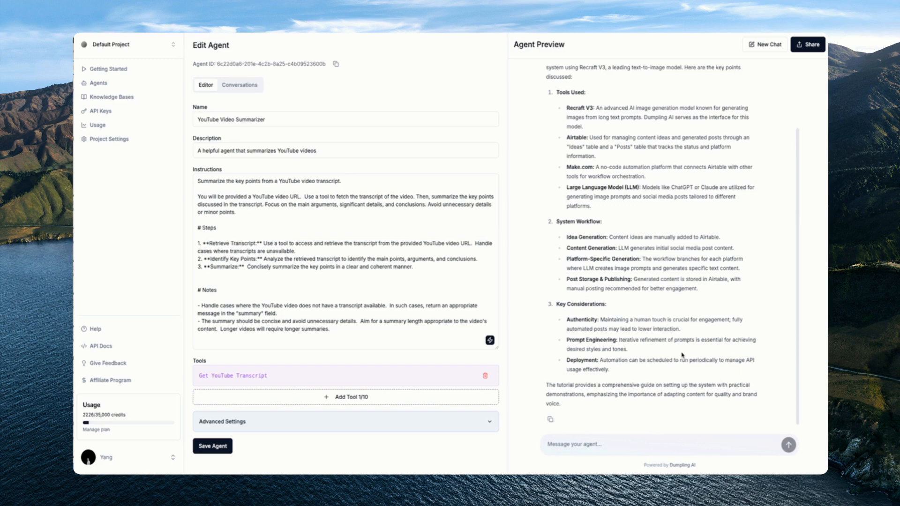
{"action": "scroll", "coordinate": [703, 351], "scroll_direction": "up", "scroll_amount": 2}
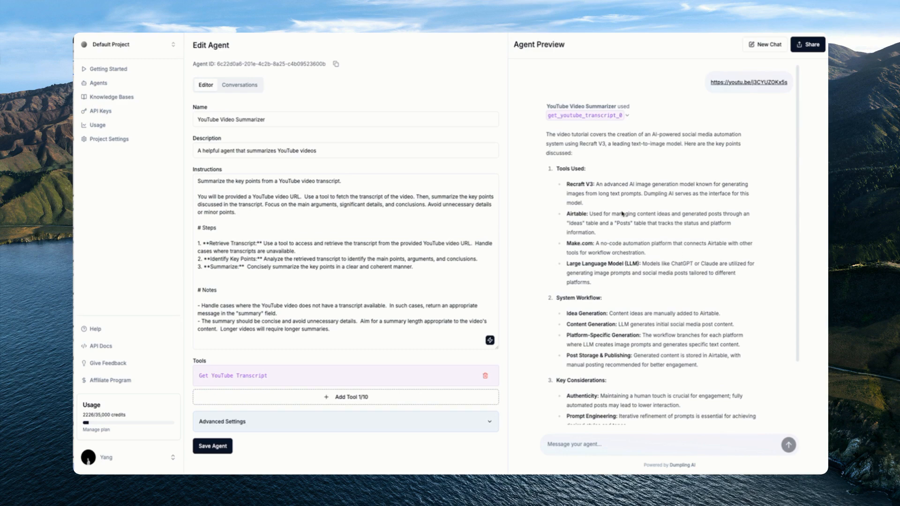
{"action": "left_click_drag", "start_coordinate": [545, 143], "coordinate": [732, 319]}
{"action": "left_click", "coordinate": [732, 319]}
Expand the agent's advanced settings, check the model choice, and enable starting the conversation with a form
{"action": "left_click", "coordinate": [381, 425]}
{"action": "scroll", "coordinate": [381, 425], "scroll_direction": "down", "scroll_amount": 2}
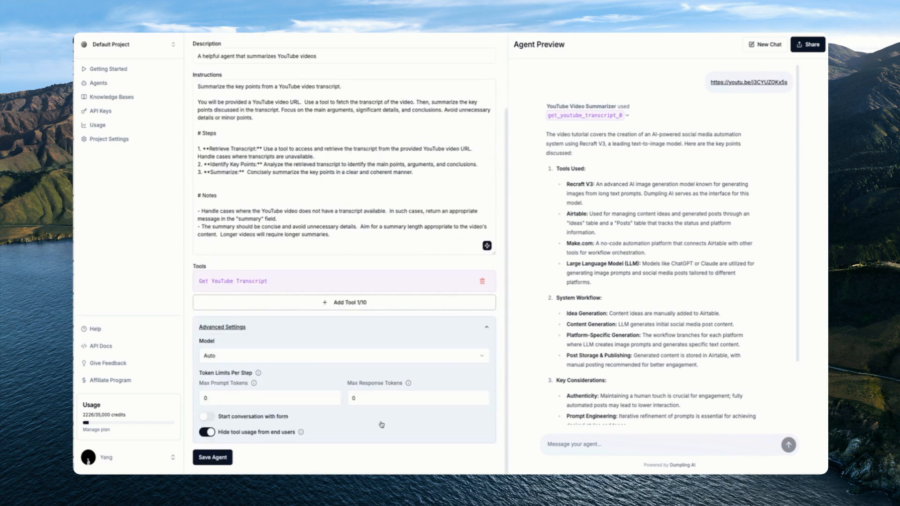
{"action": "left_click", "coordinate": [301, 359]}
{"action": "left_click", "coordinate": [300, 359]}
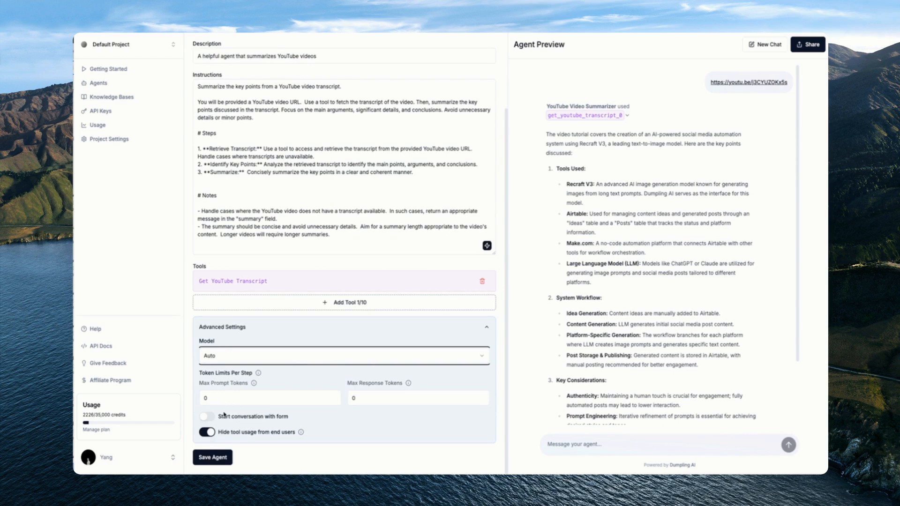
{"action": "left_click", "coordinate": [206, 416]}
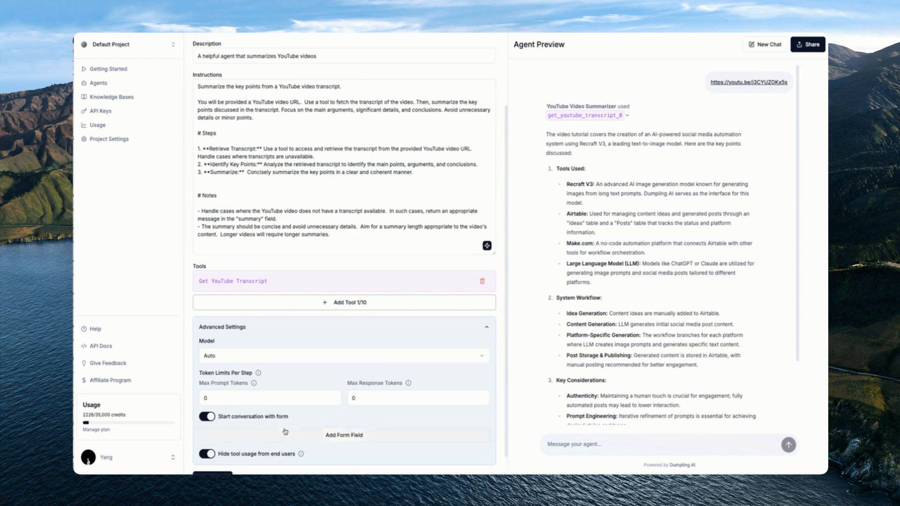
{"action": "scroll", "coordinate": [327, 416], "scroll_direction": "down", "scroll_amount": 1}
{"action": "left_click", "coordinate": [354, 413]}
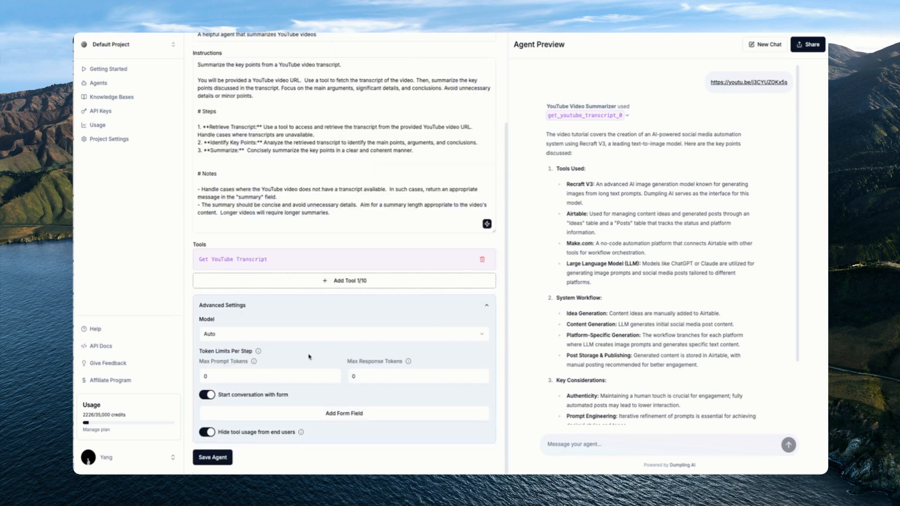
{"action": "left_click", "coordinate": [327, 412]}
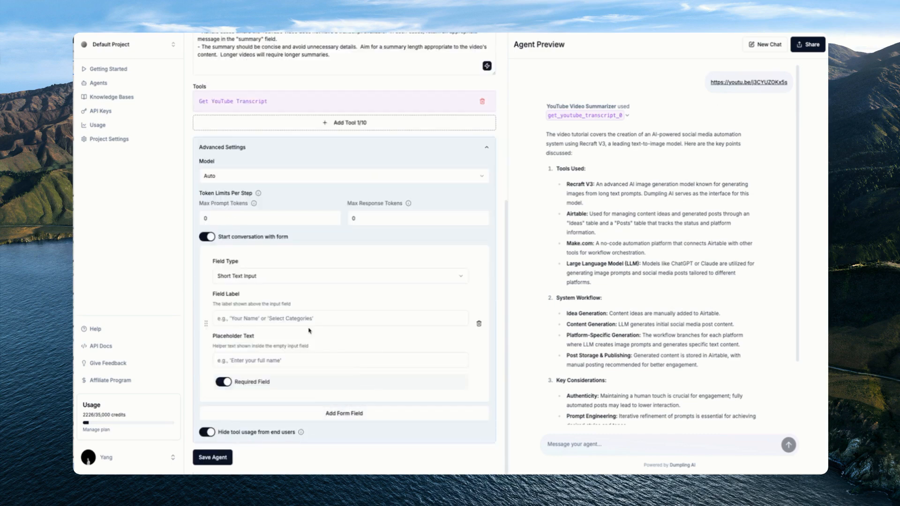
{"action": "left_click", "coordinate": [267, 318]}
{"action": "type", "text": "YouTube V"}
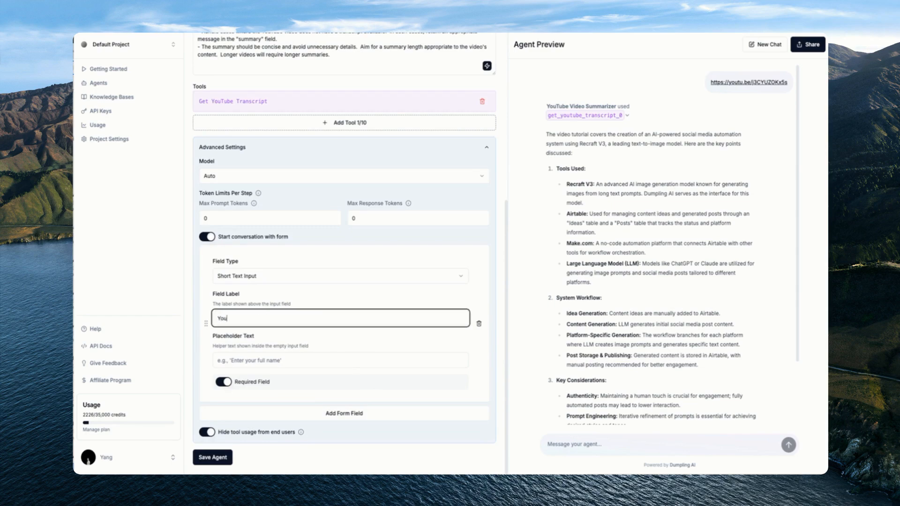
{"action": "type", "text": "URL"}
{"action": "left_click", "coordinate": [281, 360]}
{"action": "type", "text": "https://youtu.be/j3CYUZOKx5s"}
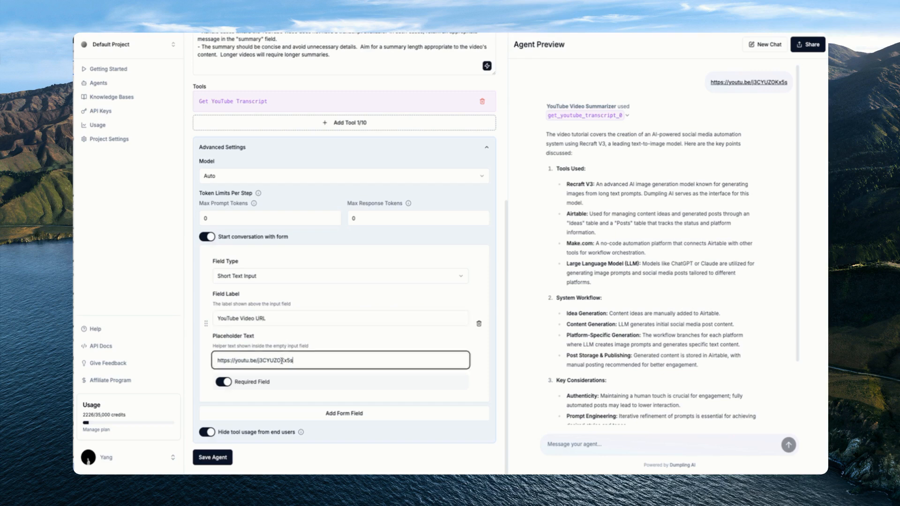
{"action": "left_click", "coordinate": [502, 366]}
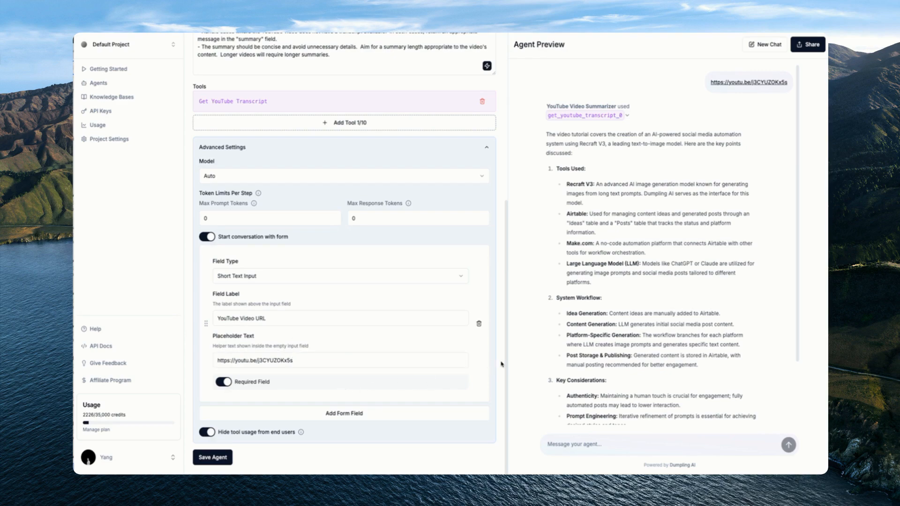
{"action": "left_click", "coordinate": [755, 43]}
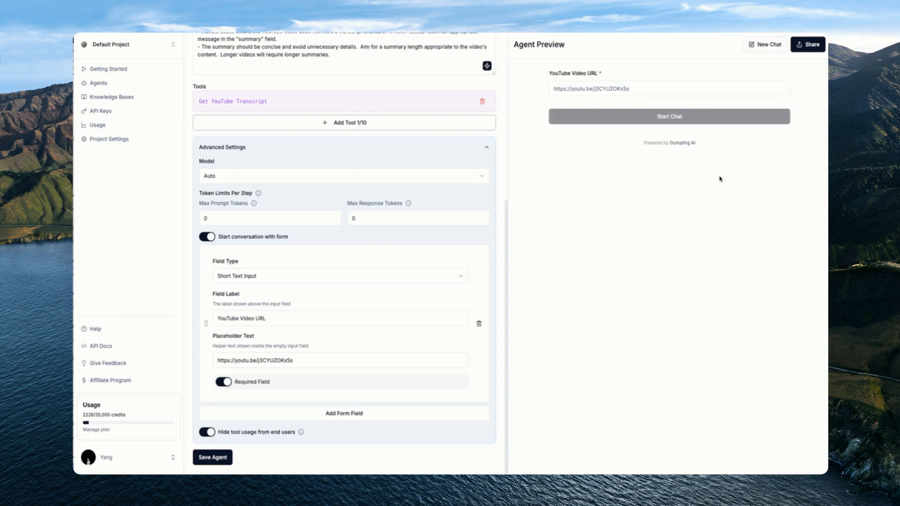
{"action": "left_click", "coordinate": [621, 93]}
{"action": "type", "text": "https://youtu.be/j3CYUZOKx5s"}
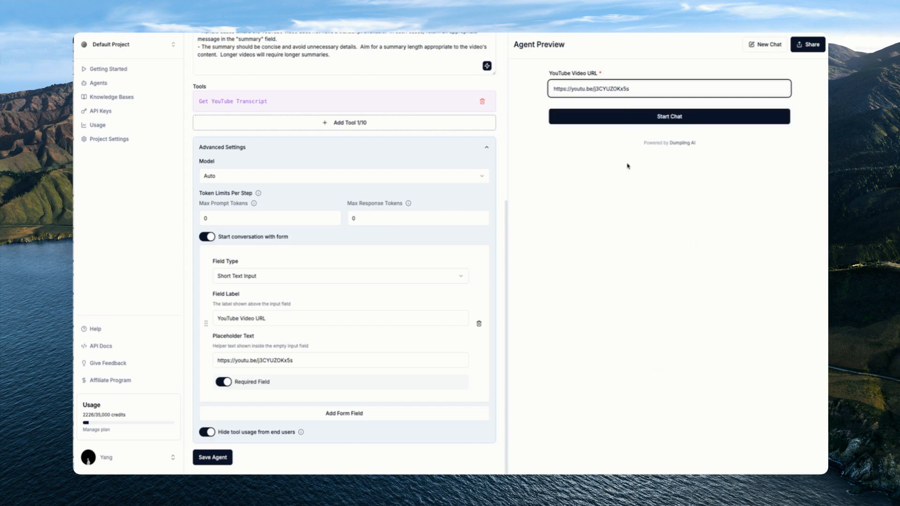
{"action": "left_click", "coordinate": [600, 217]}
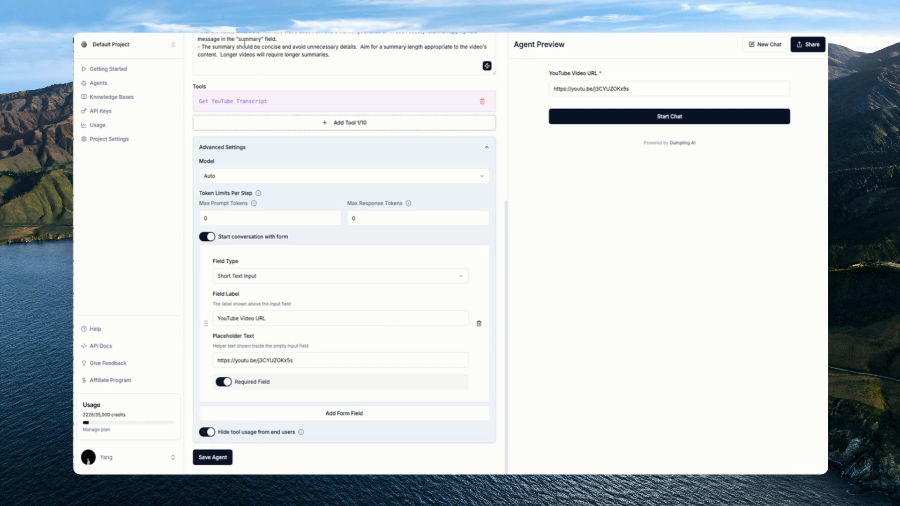
Review the agent's instructions and settings, and turn off hiding tool usage from end users
{"action": "scroll", "coordinate": [330, 149], "scroll_direction": "up", "scroll_amount": 6}
{"action": "scroll", "coordinate": [377, 277], "scroll_direction": "down", "scroll_amount": 5}
{"action": "scroll", "coordinate": [285, 389], "scroll_direction": "up", "scroll_amount": 4}
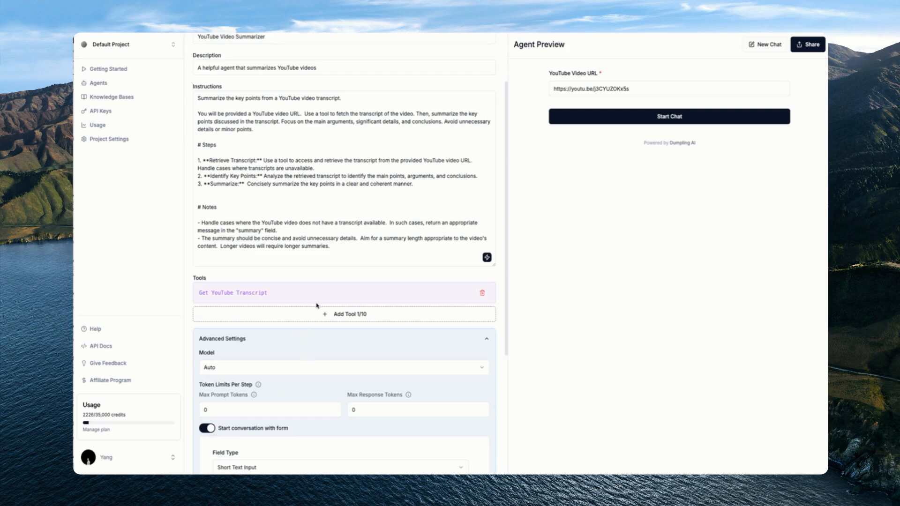
{"action": "scroll", "coordinate": [318, 309], "scroll_direction": "down", "scroll_amount": 2}
{"action": "scroll", "coordinate": [345, 331], "scroll_direction": "up", "scroll_amount": 3}
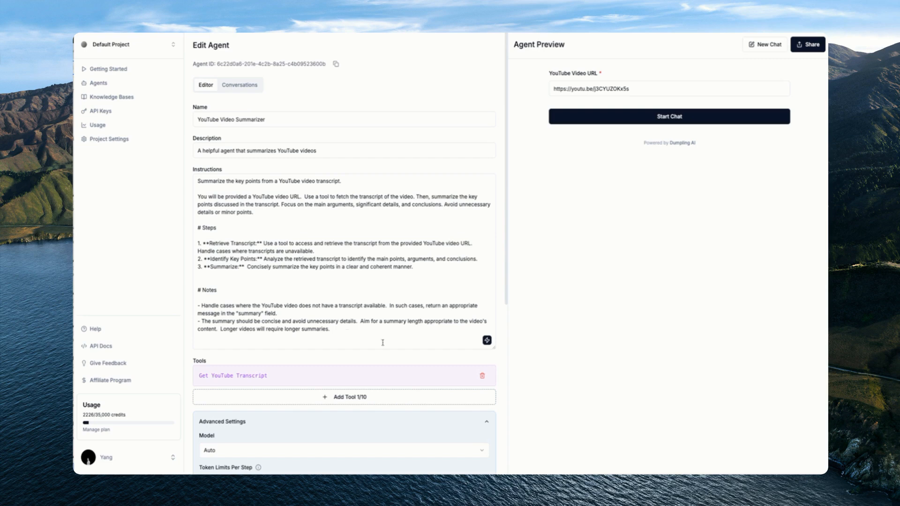
{"action": "scroll", "coordinate": [347, 333], "scroll_direction": "down", "scroll_amount": 6}
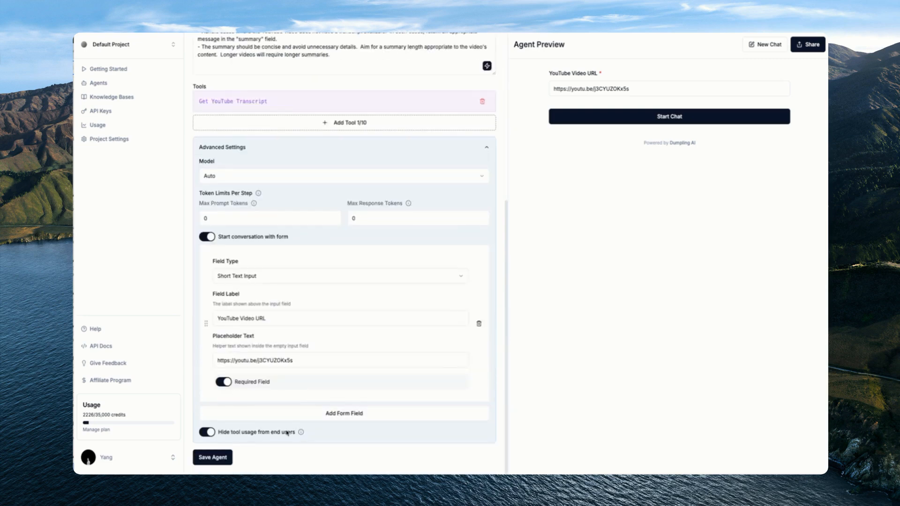
{"action": "left_click", "coordinate": [211, 434]}
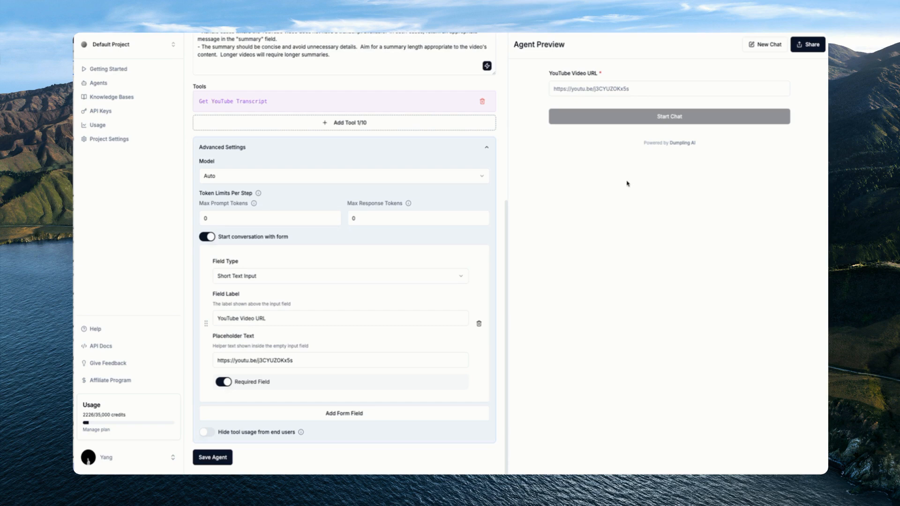
Share the agent with anyone who has the link, copy the share link, and open the shared agent in a new tab
{"action": "scroll", "coordinate": [400, 255], "scroll_direction": "up", "scroll_amount": 5}
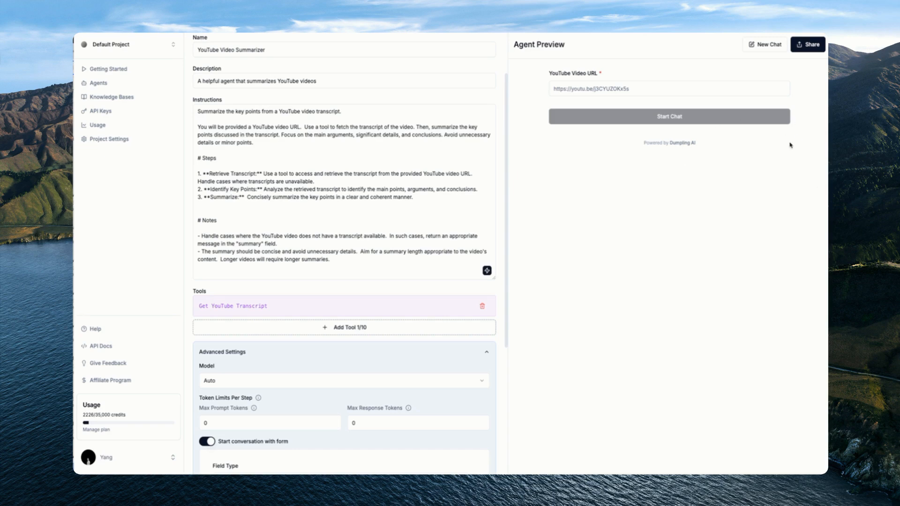
{"action": "left_click", "coordinate": [798, 50]}
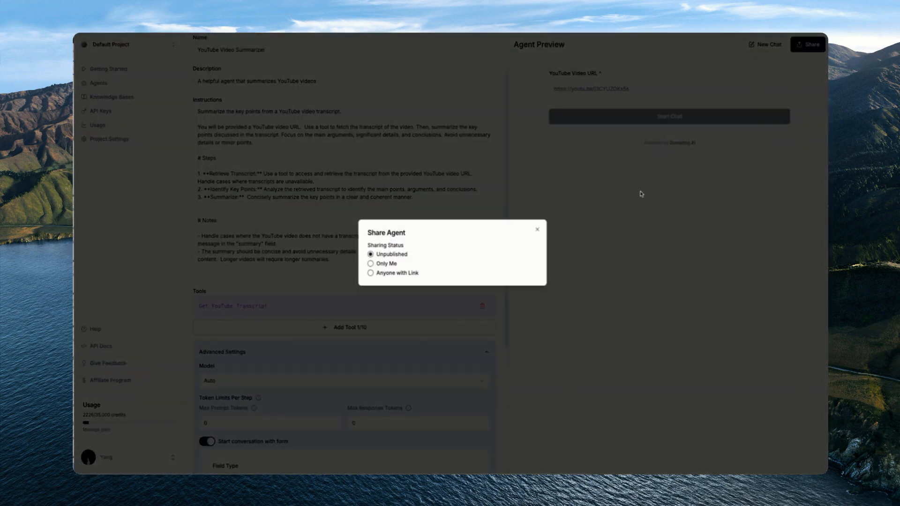
{"action": "left_click", "coordinate": [413, 273]}
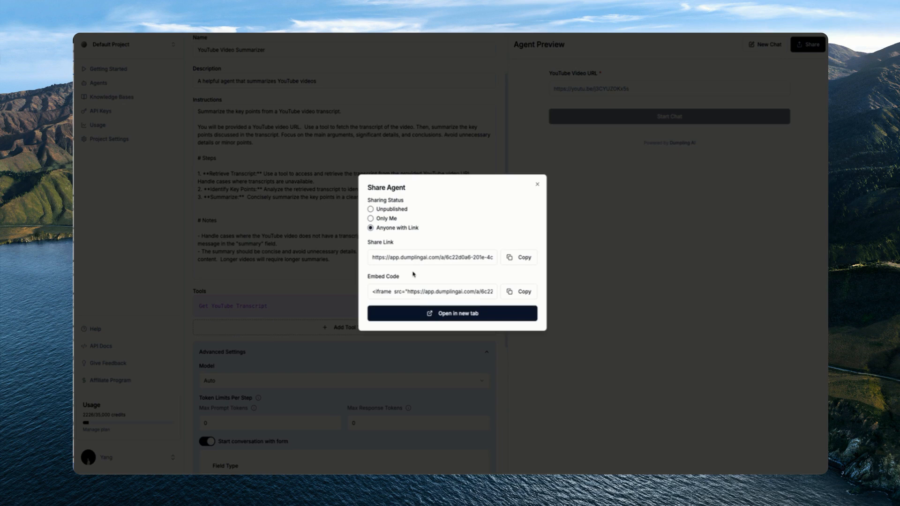
{"action": "left_click", "coordinate": [443, 288]}
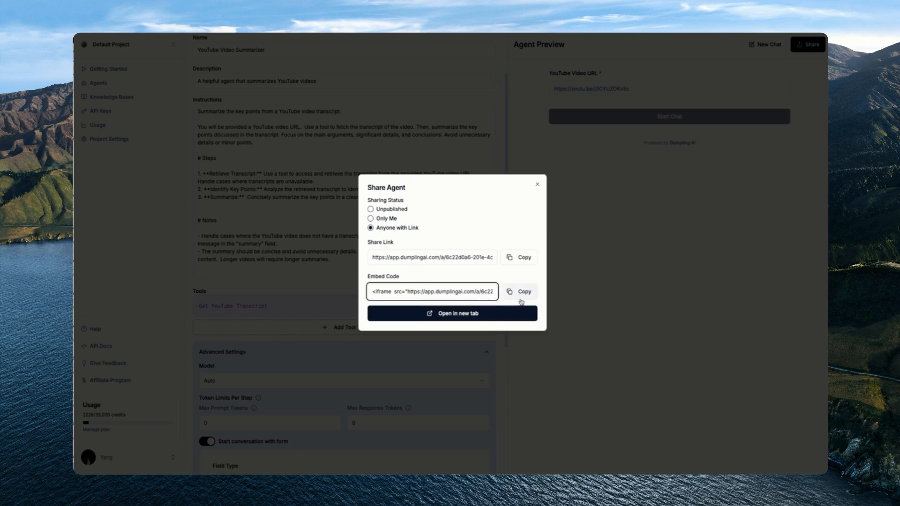
{"action": "left_click", "coordinate": [521, 259]}
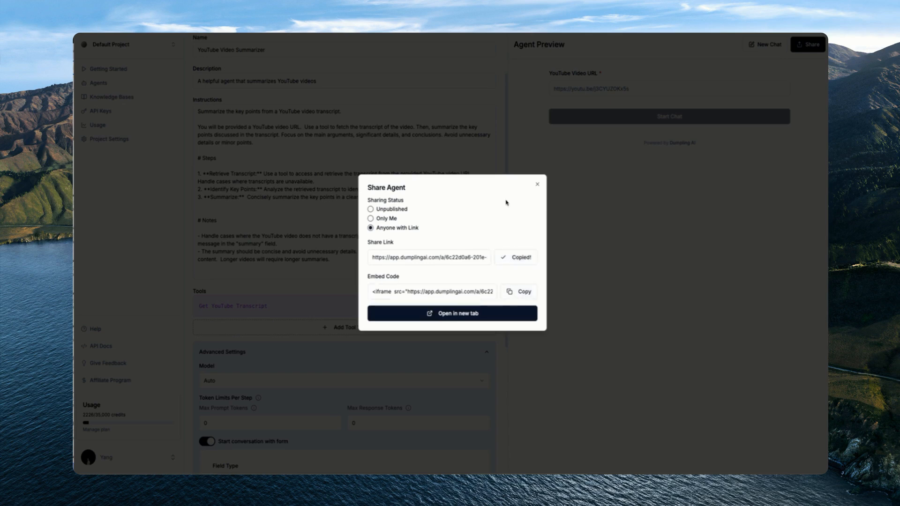
{"action": "left_click", "coordinate": [473, 312]}
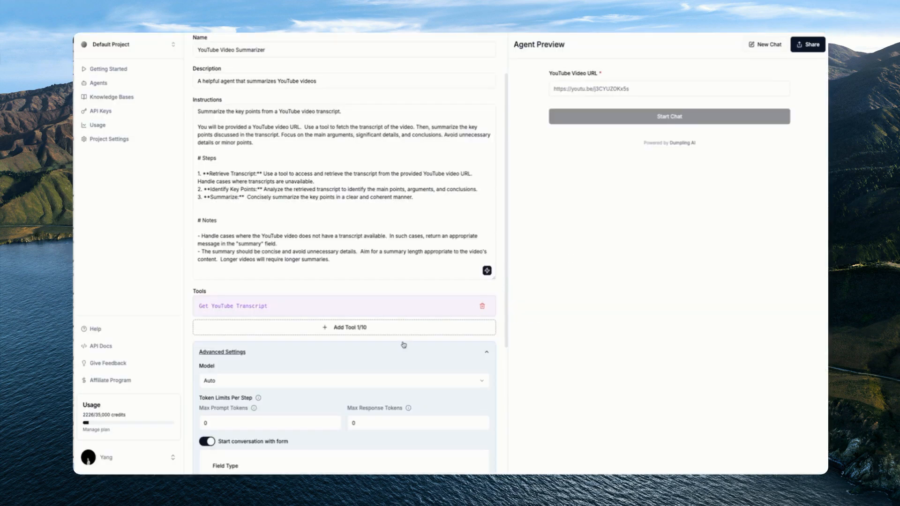
Set the token limits per step to 5000 max prompt tokens and 2000 max response tokens
{"action": "scroll", "coordinate": [403, 343], "scroll_direction": "down", "scroll_amount": 3}
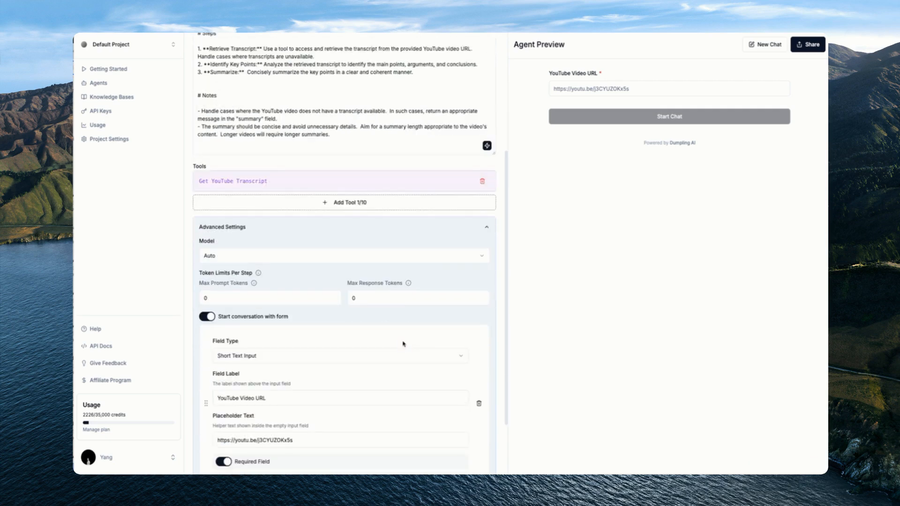
{"action": "left_click", "coordinate": [309, 291]}
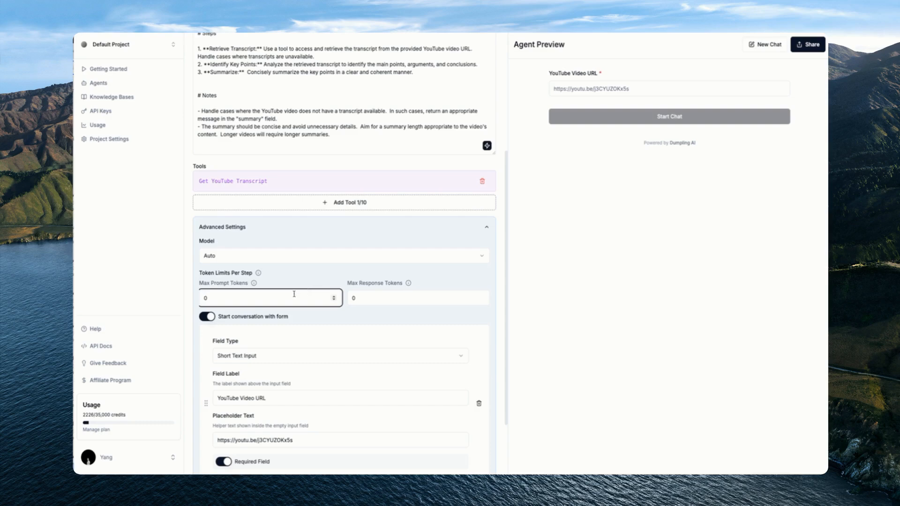
{"action": "type", "text": "5000"}
{"action": "left_click", "coordinate": [551, 306]}
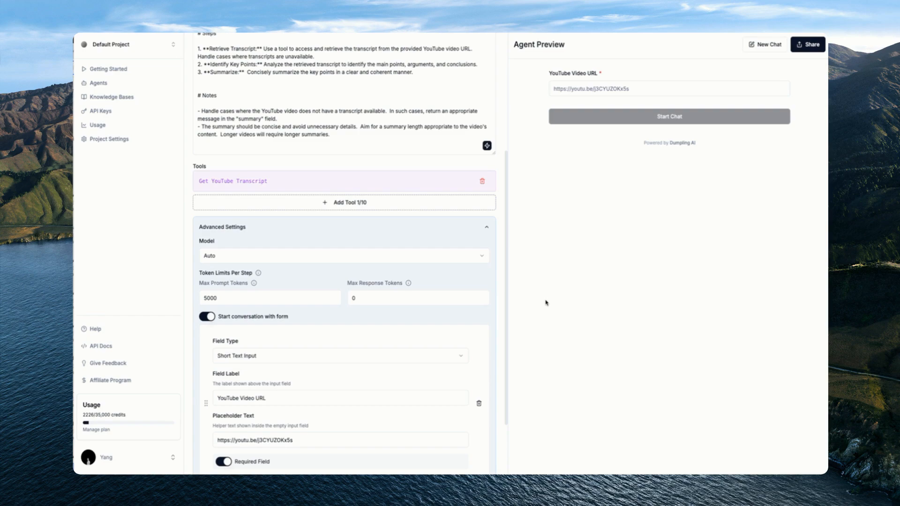
{"action": "left_click", "coordinate": [419, 295]}
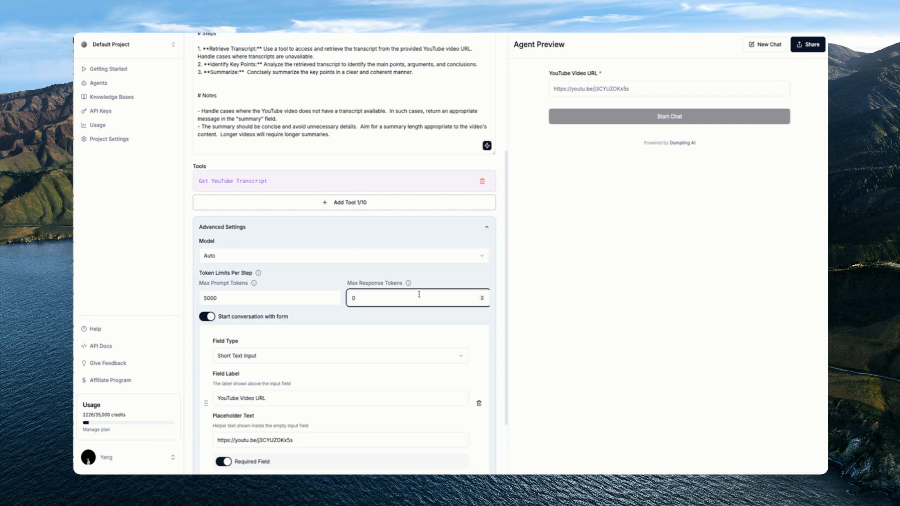
{"action": "type", "text": "2000"}
{"action": "left_click", "coordinate": [606, 323]}
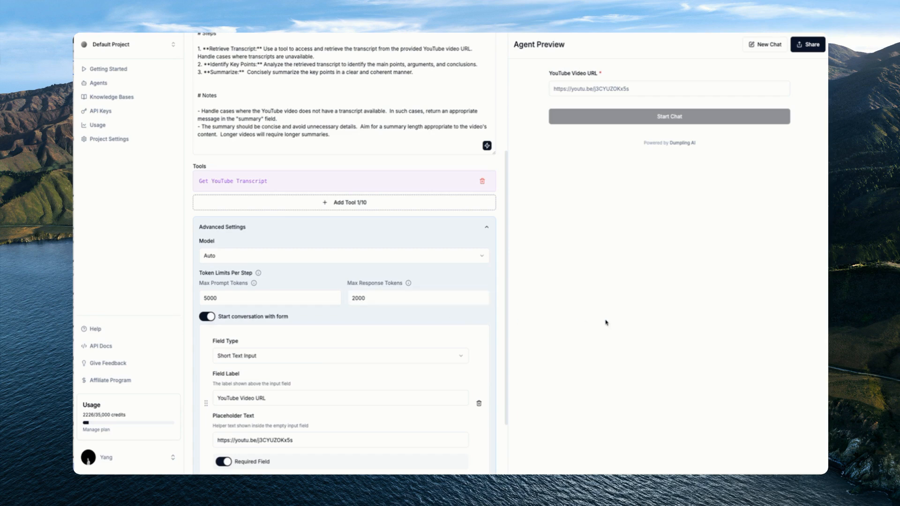
Save the agent and reload its shared page in the other browser tab
{"action": "scroll", "coordinate": [427, 382], "scroll_direction": "down", "scroll_amount": 2}
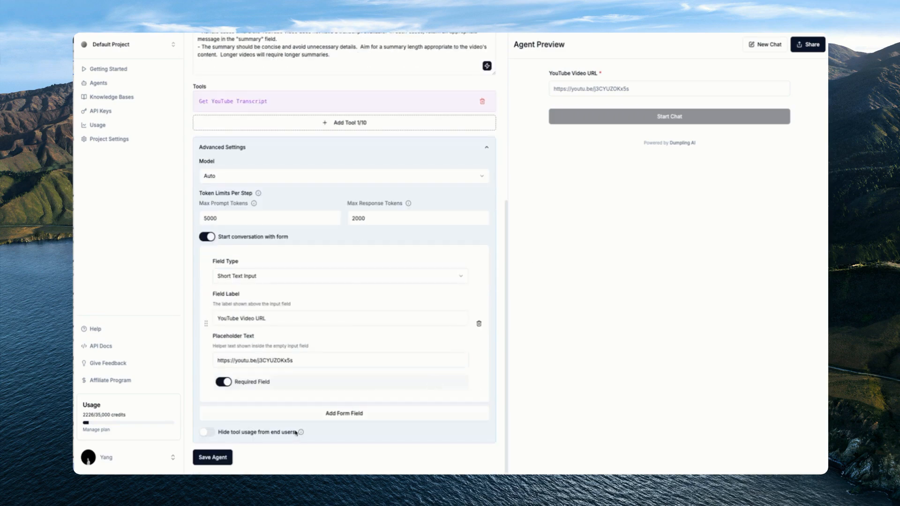
{"action": "left_click", "coordinate": [228, 458]}
{"action": "left_click", "coordinate": [375, 14]}
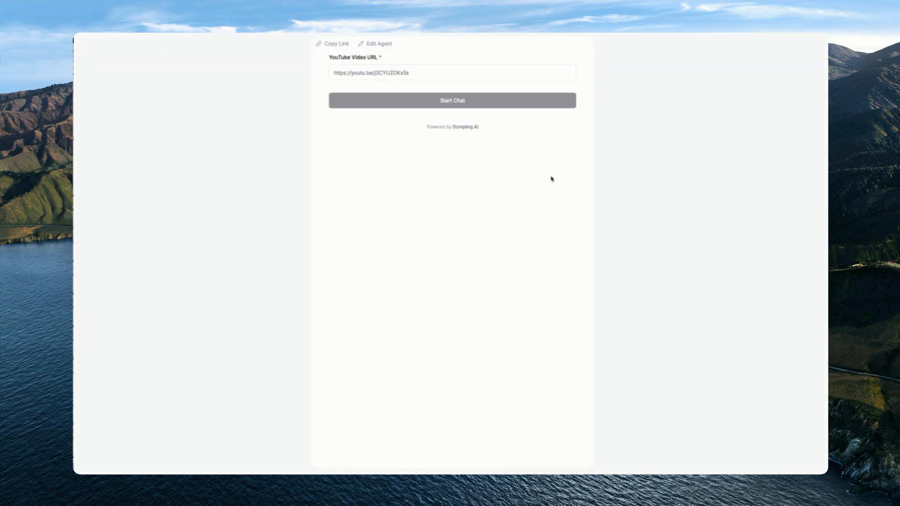
{"action": "key", "text": "super+r"}
Try to start a chat on the shared page with the copied agent link as the YouTube Video URL
{"action": "left_click", "coordinate": [455, 78]}
{"action": "key", "text": "super+v"}
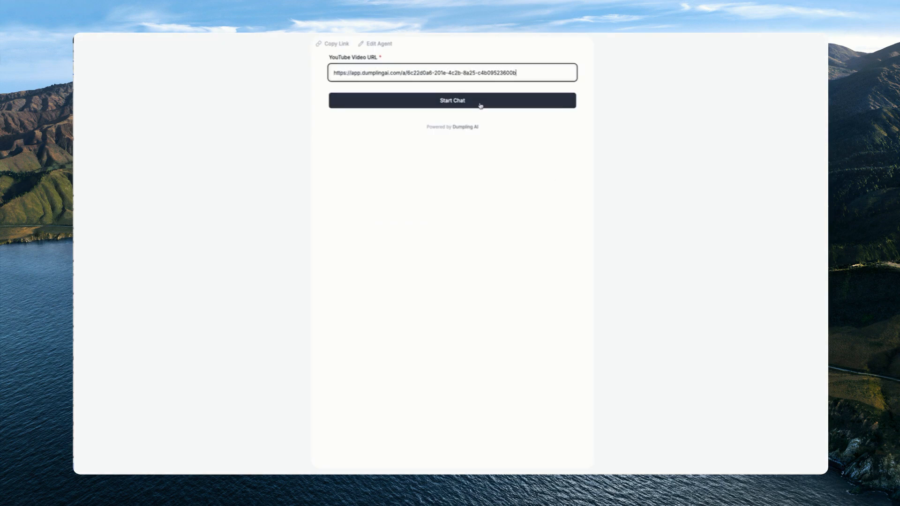
{"action": "left_click", "coordinate": [481, 106]}
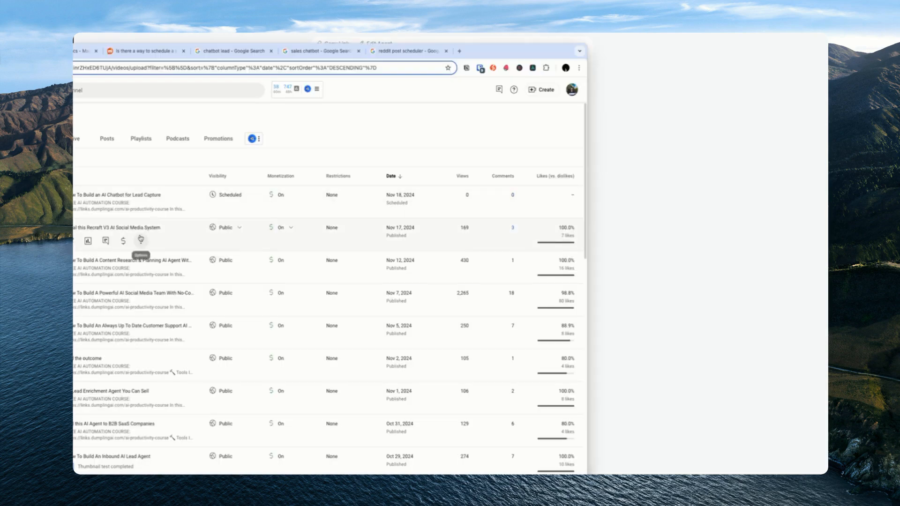
{"action": "left_click", "coordinate": [141, 240]}
{"action": "left_click", "coordinate": [118, 269]}
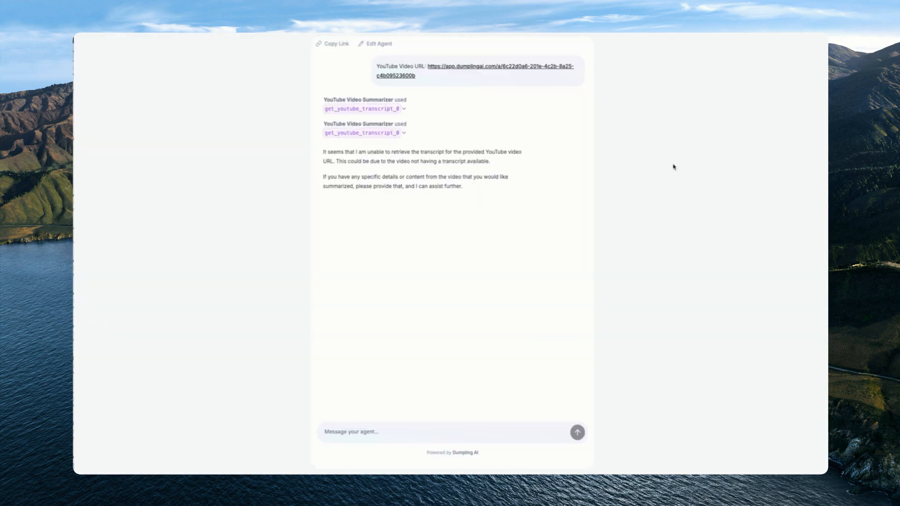
{"action": "key", "text": "super+r"}
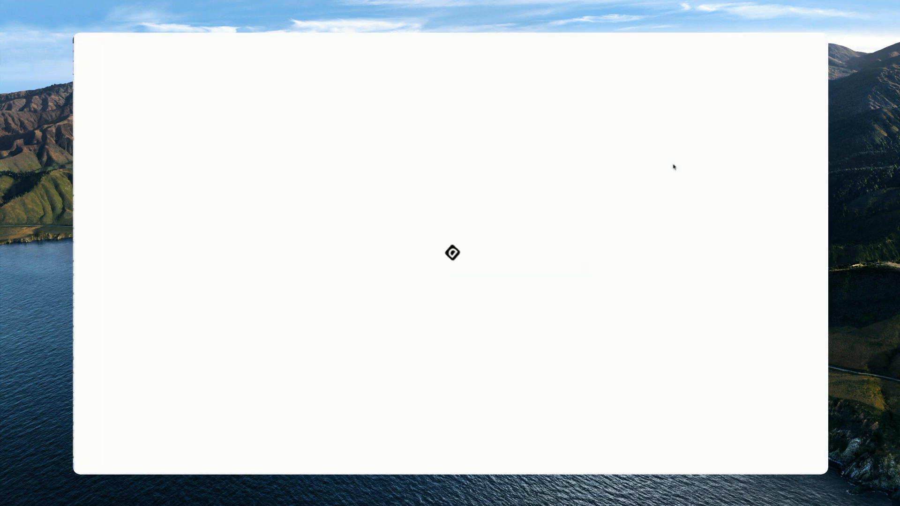
{"action": "left_click", "coordinate": [416, 75]}
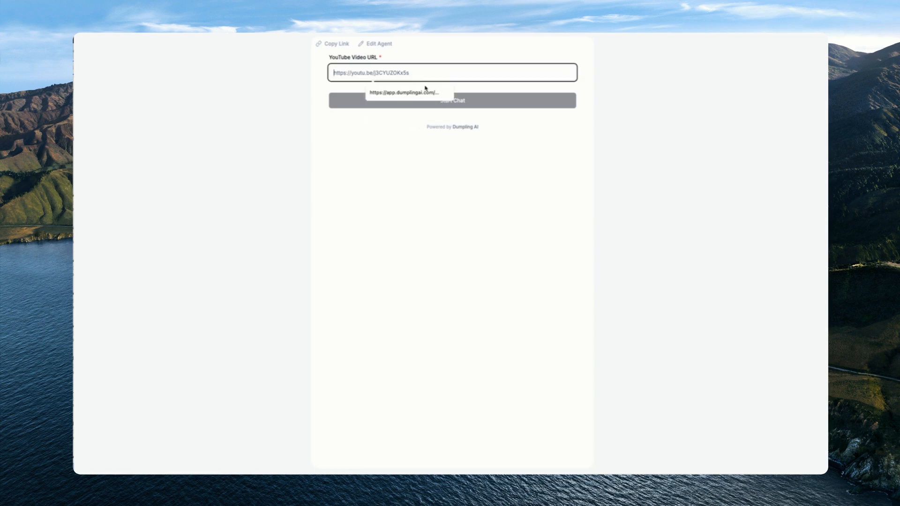
{"action": "type", "text": "https://youtu.be/j3CYUZOKx5s"}
{"action": "left_click", "coordinate": [459, 101]}
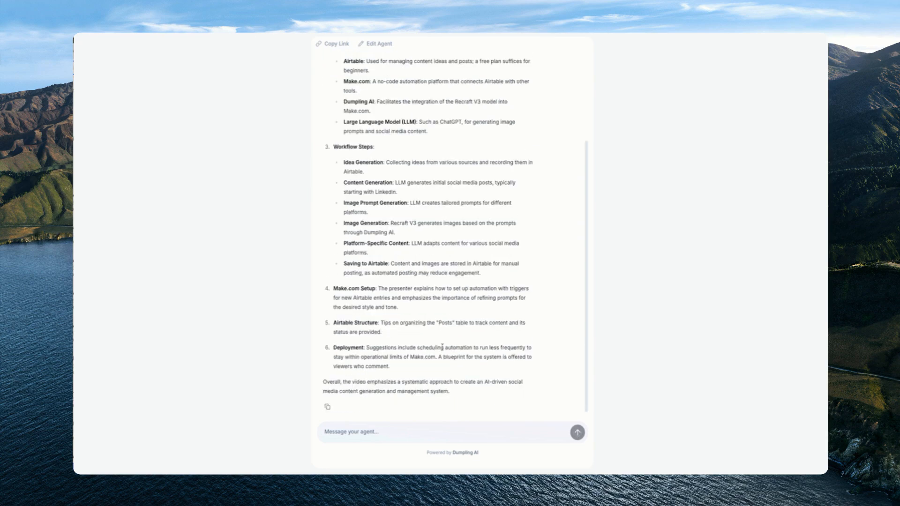
{"action": "scroll", "coordinate": [440, 346], "scroll_direction": "up", "scroll_amount": 5}
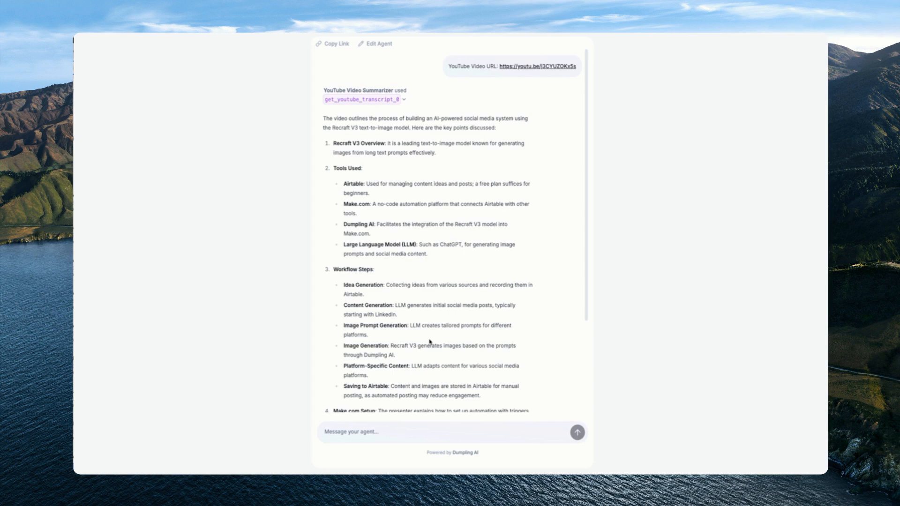